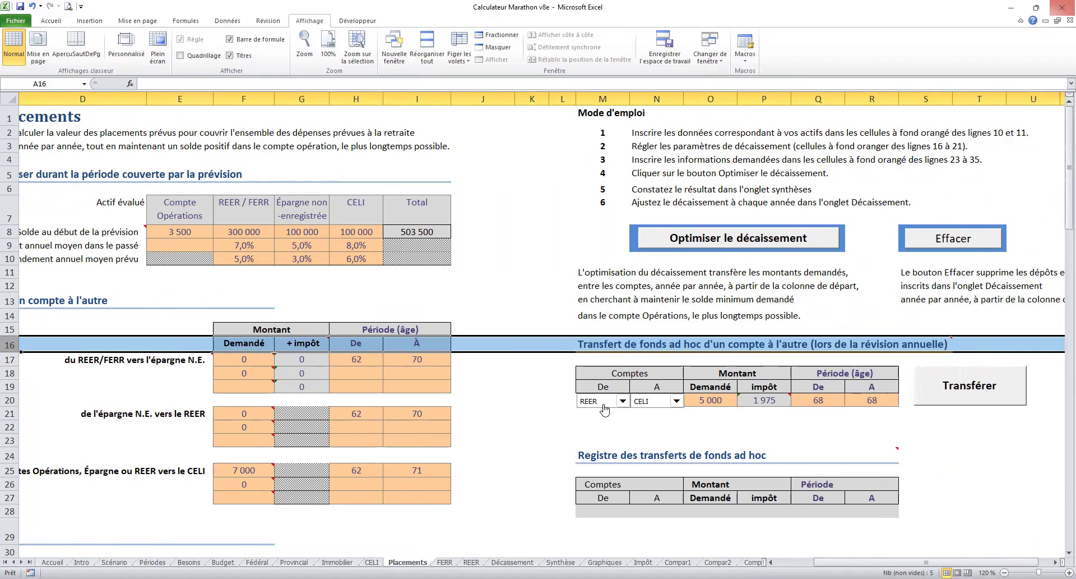
# Step: Review the ad hoc transfer section on Placements, then the yearly surpluses and deficits of the Compte opérations on the Décaissement sheet
pyautogui.moveTo(612, 352); pyautogui.dragTo(964, 512)
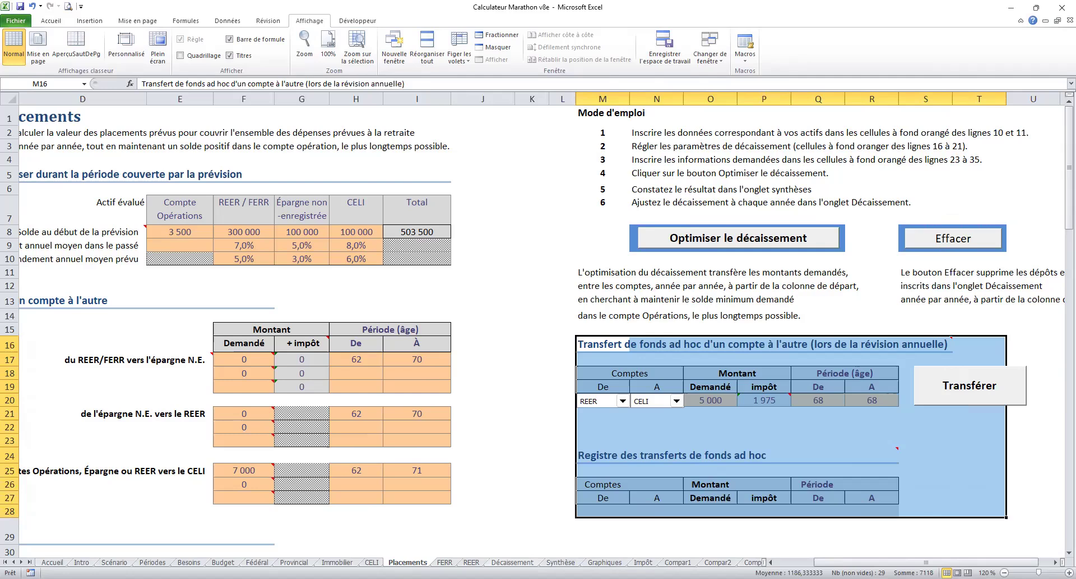
pyautogui.click(512, 561)
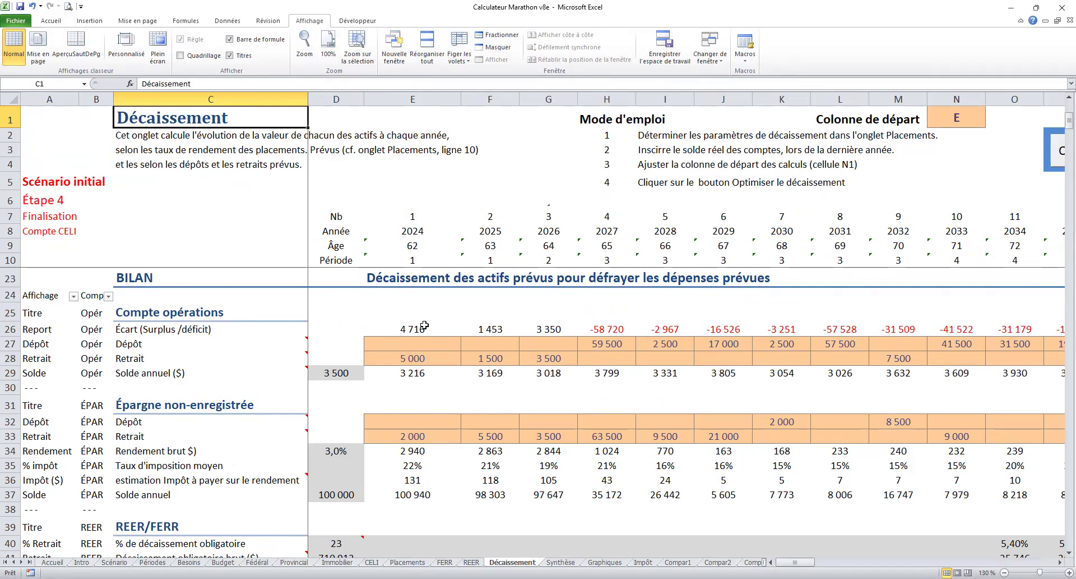
pyautogui.moveTo(553, 328); pyautogui.dragTo(416, 324)
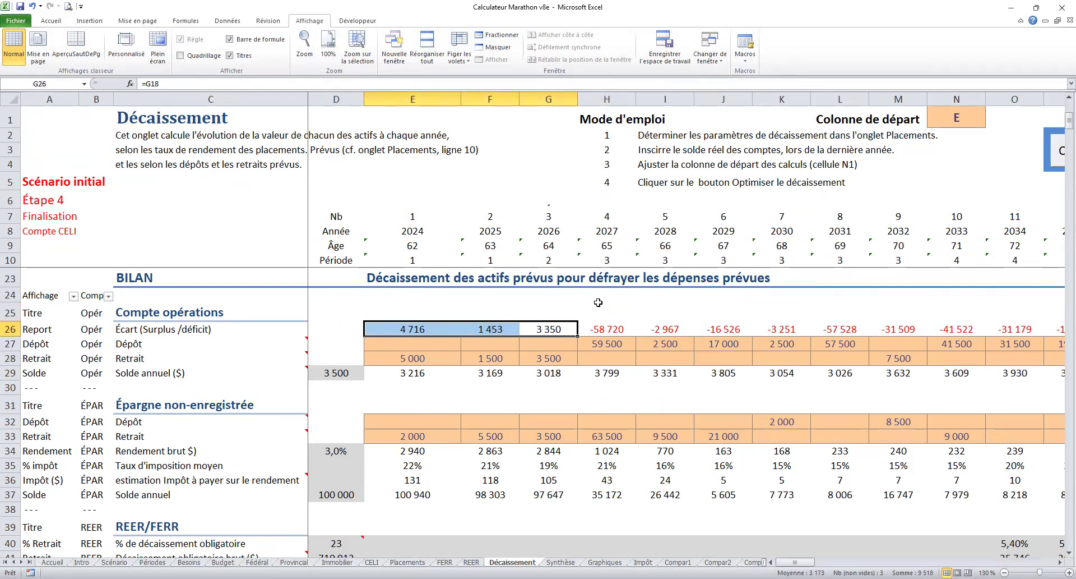
pyautogui.click(619, 329)
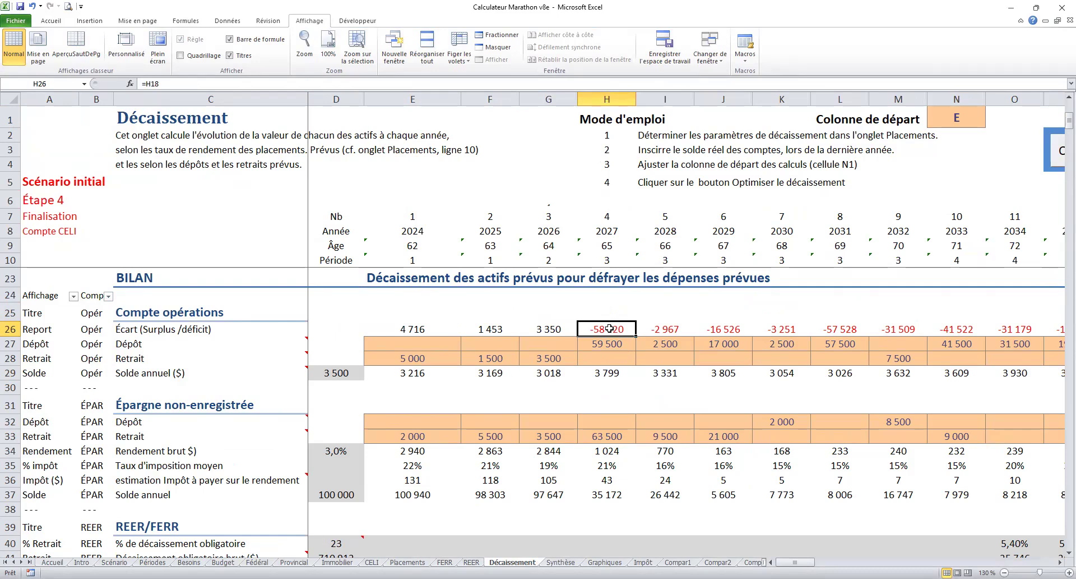
pyautogui.scroll(-3, 609, 329)
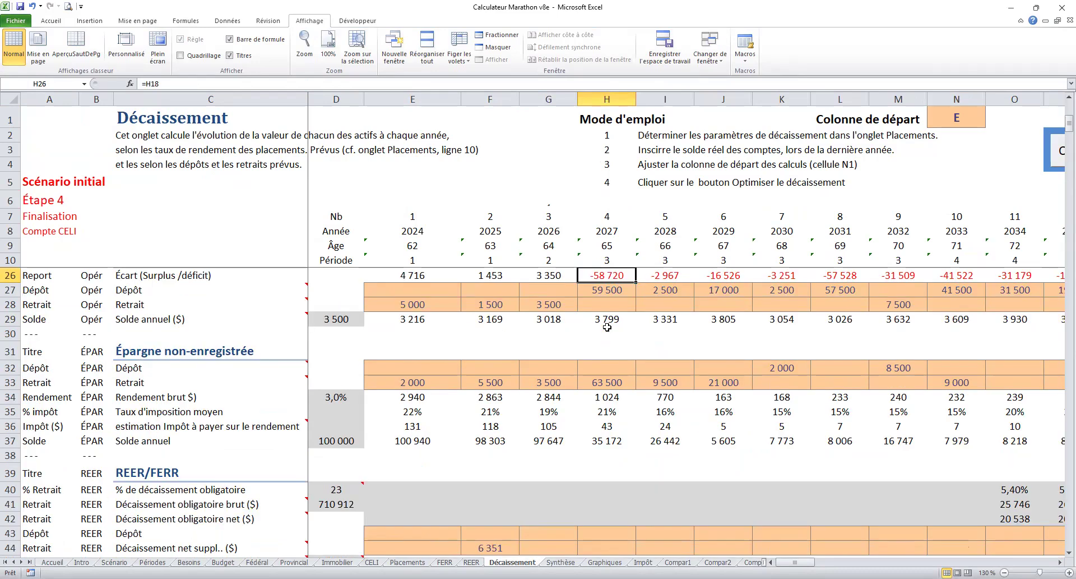
pyautogui.scroll(-1, 605, 328)
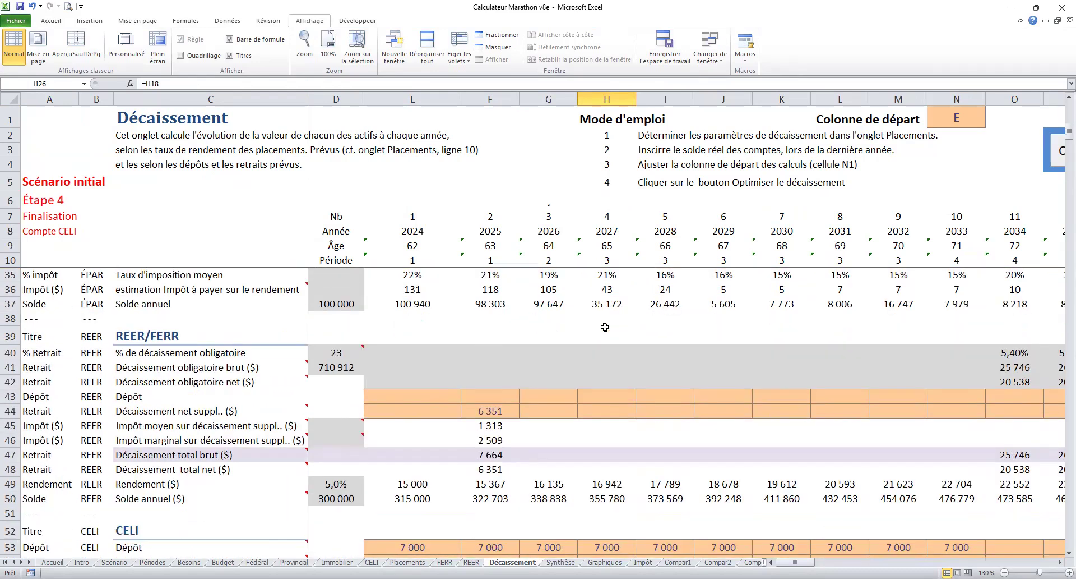
pyautogui.scroll(2, 605, 327)
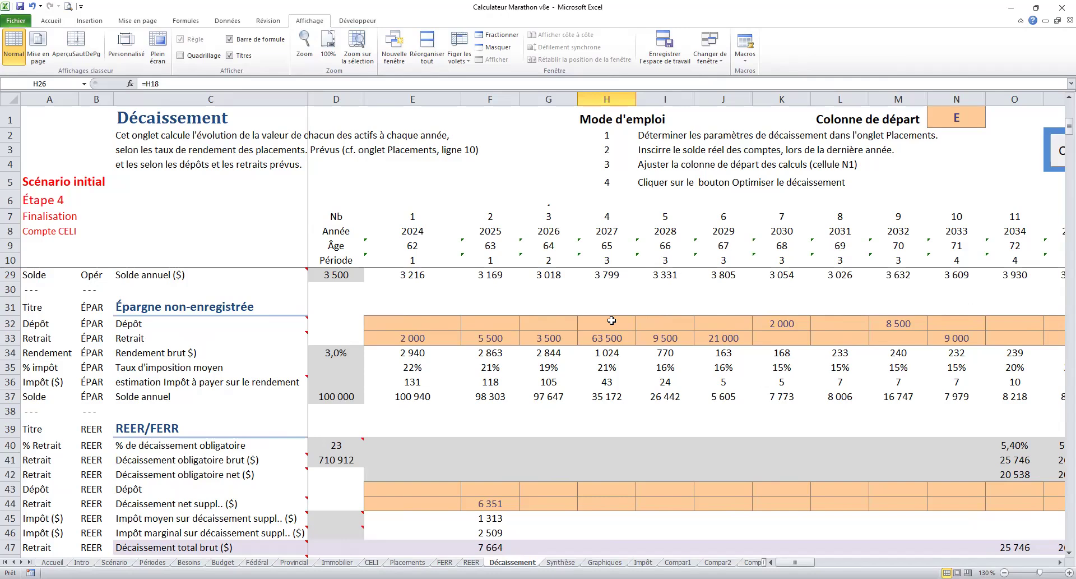
pyautogui.scroll(2, 609, 318)
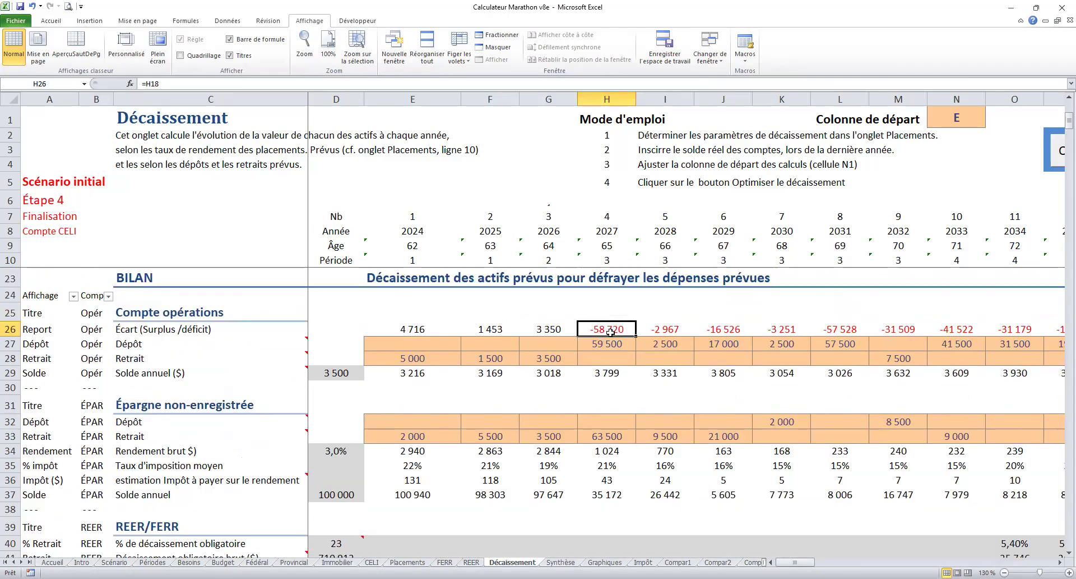
pyautogui.scroll(-1, 609, 330)
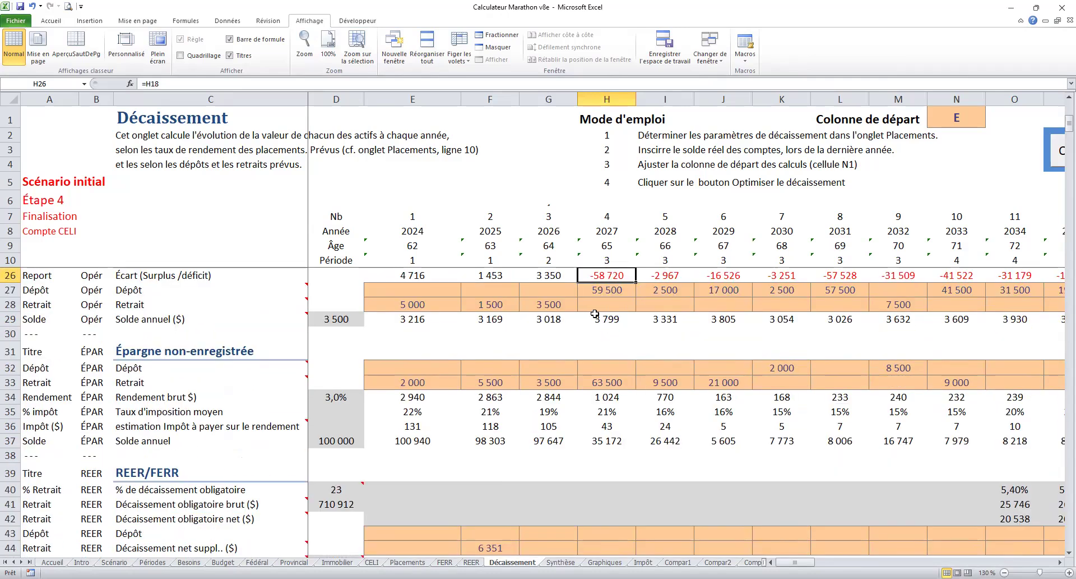
# Step: Examine the age-65 withdrawal from the Épargne non-enregistrée account and the account rows below it
pyautogui.click(611, 382)
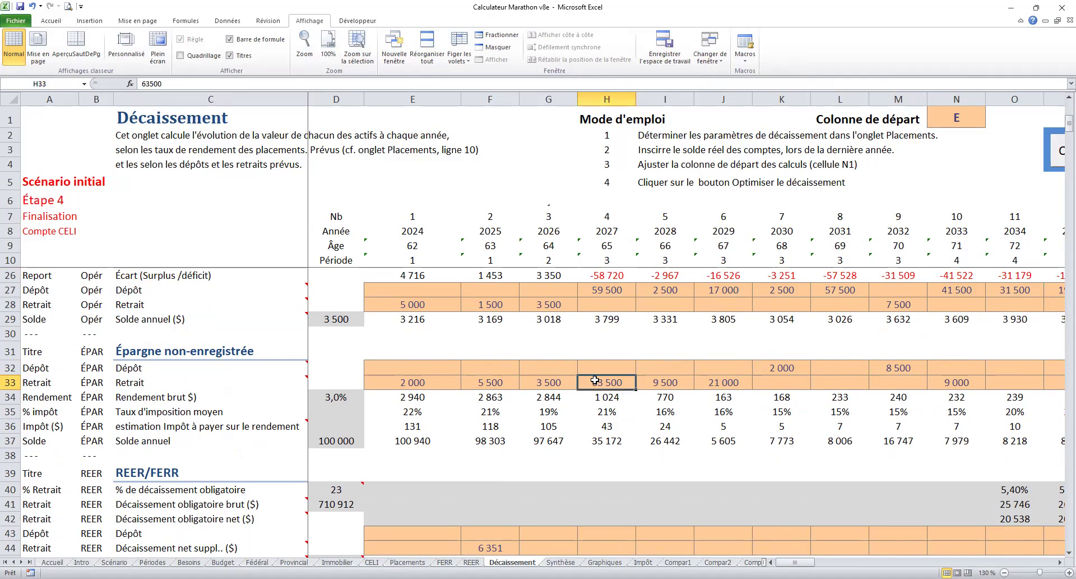
pyautogui.scroll(-4, 594, 376)
pyautogui.scroll(1, 590, 364)
pyautogui.scroll(3, 593, 356)
pyautogui.scroll(-1, 607, 503)
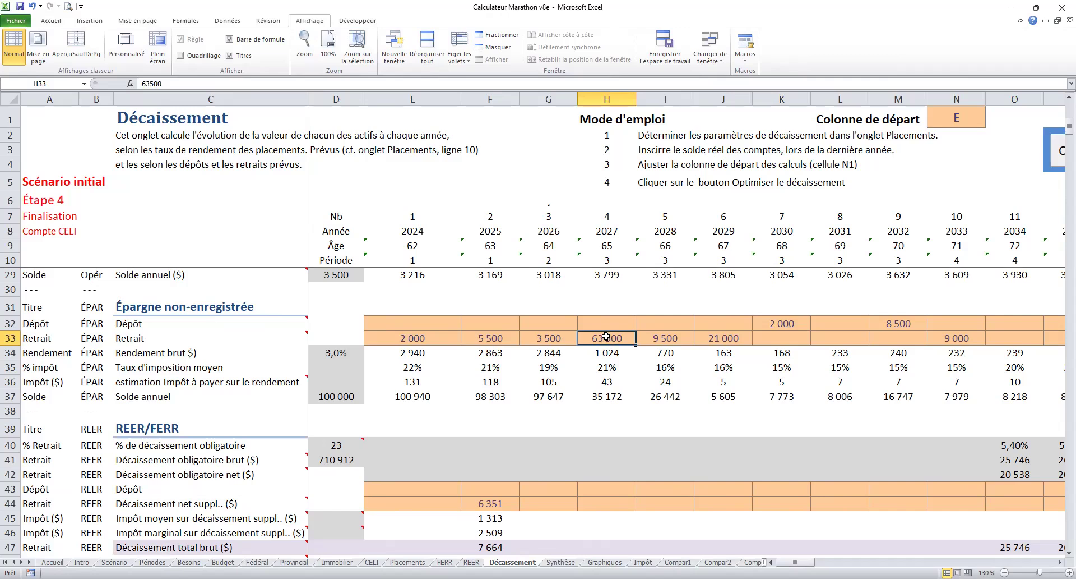
# Step: Check the Synthèse sheet, then examine the mandatory gross REER/FERR withdrawal at age 72 on the Décaissement sheet
pyautogui.click(560, 562)
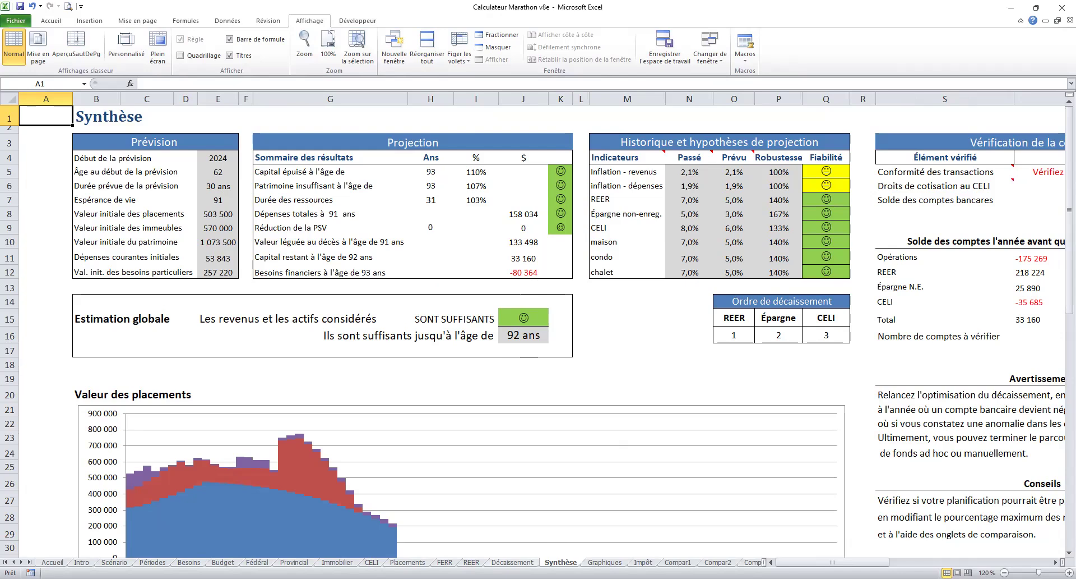
pyautogui.click(513, 561)
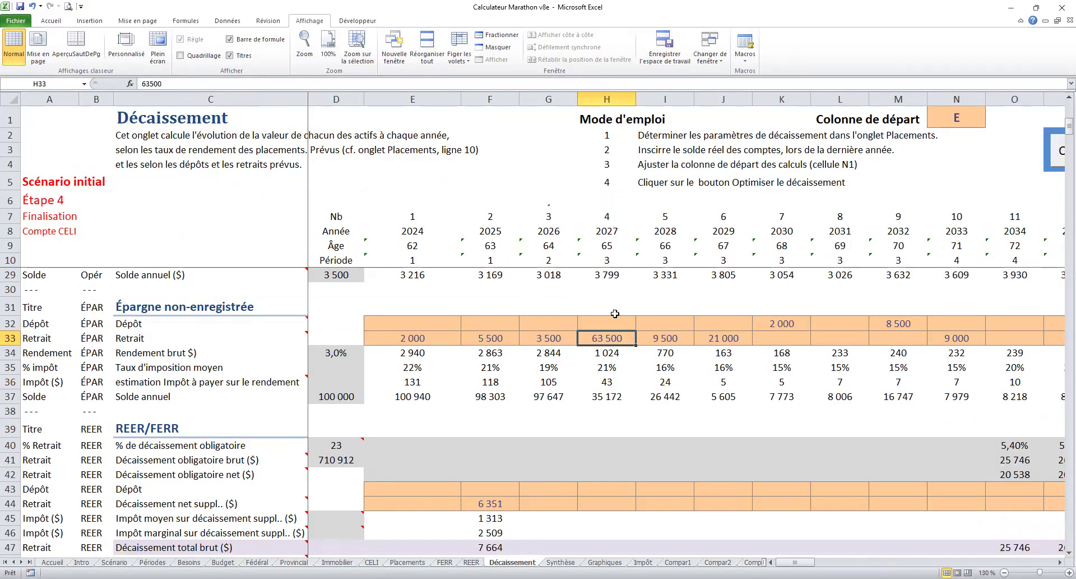
pyautogui.click(1014, 458)
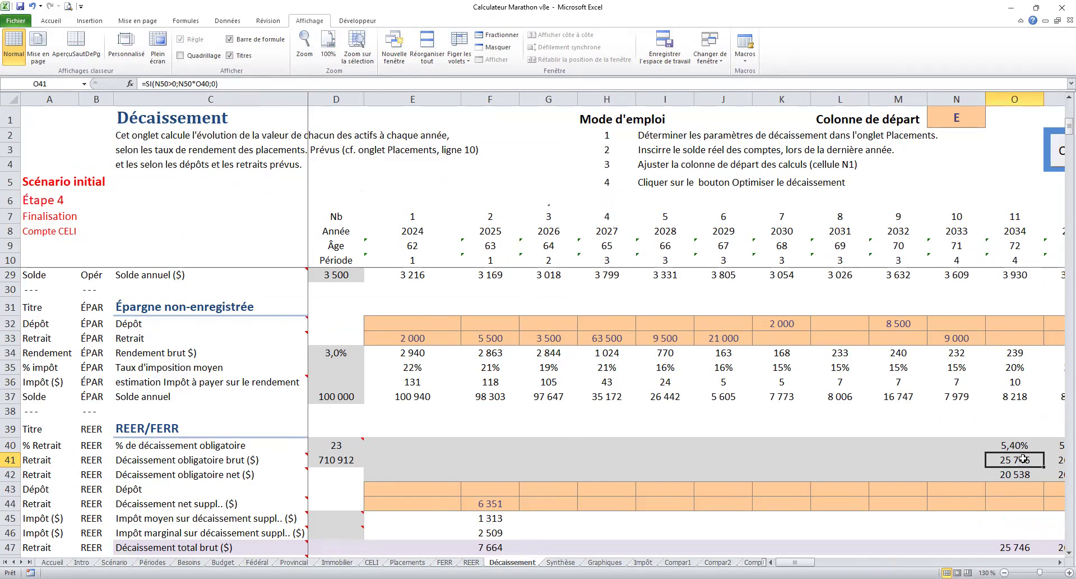
pyautogui.scroll(-1, 1022, 457)
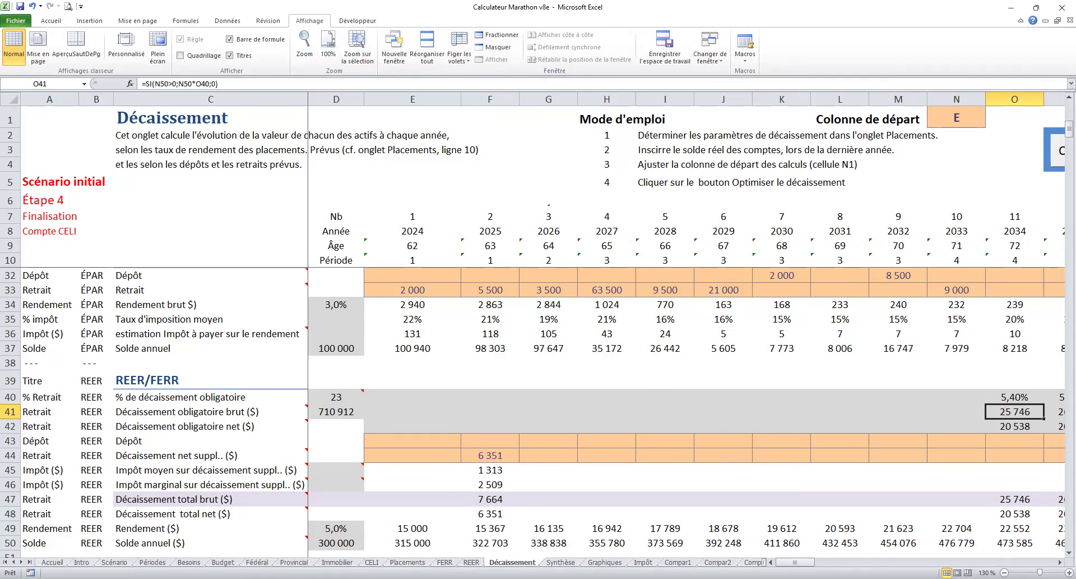
# Step: On the Placements sheet, set the ad hoc transfer from REER to Épargne with a requested amount of 25000
pyautogui.click(407, 561)
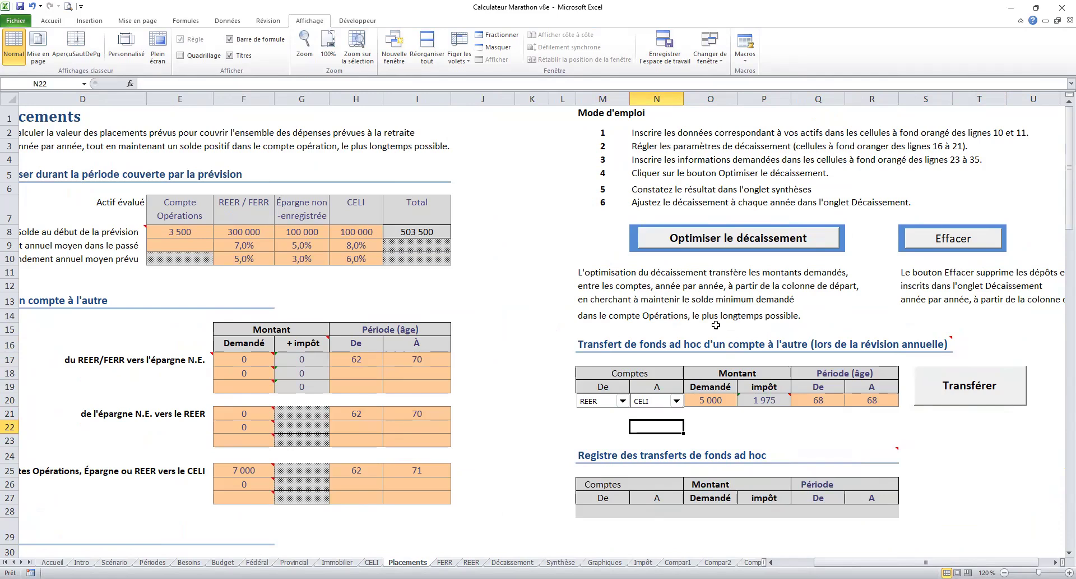
pyautogui.click(623, 401)
pyautogui.click(622, 401)
pyautogui.click(677, 401)
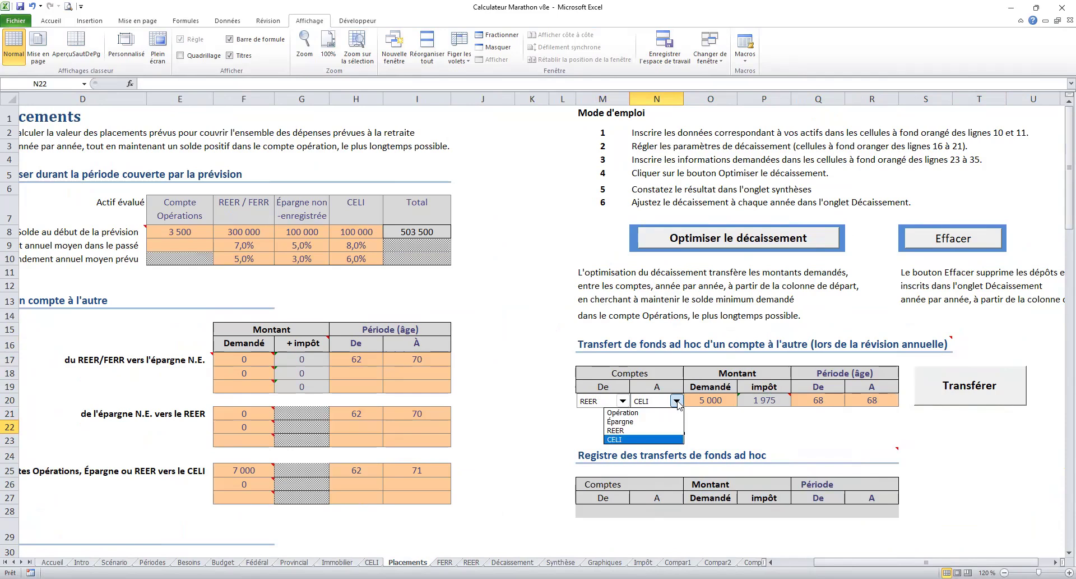
pyautogui.click(621, 421)
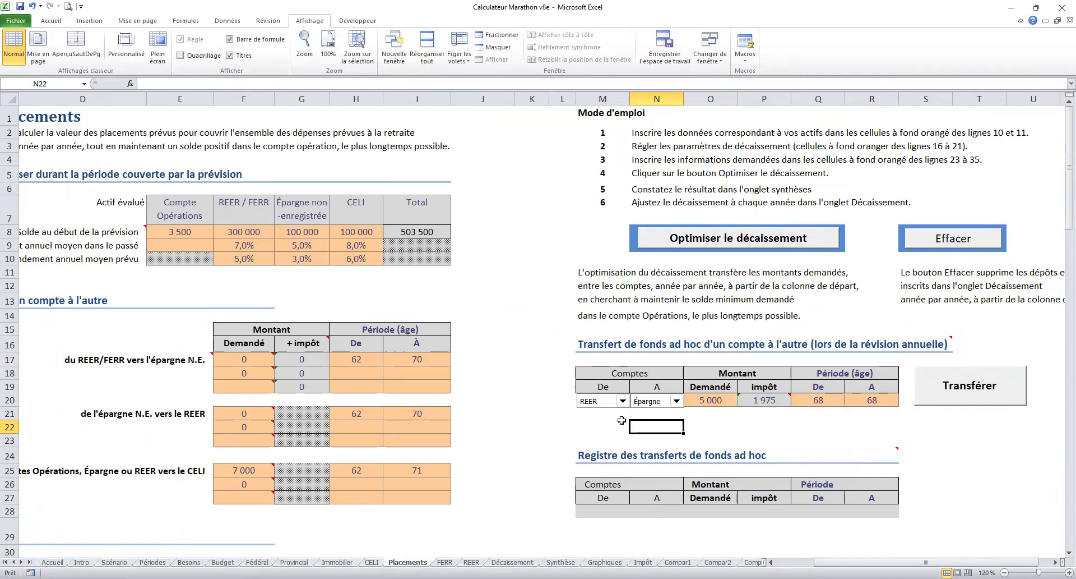
pyautogui.click(708, 401)
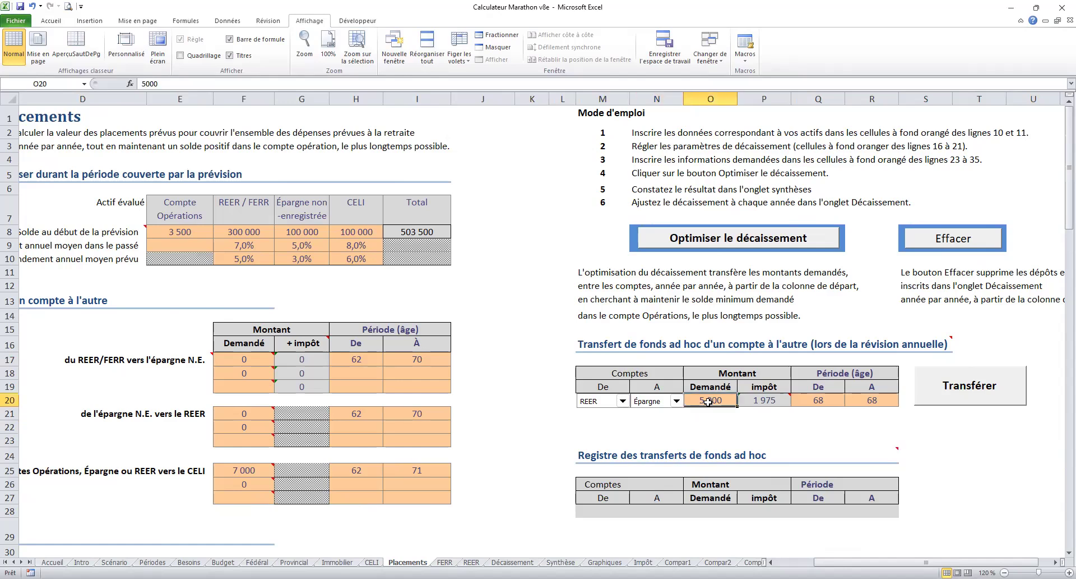
pyautogui.write('25000')
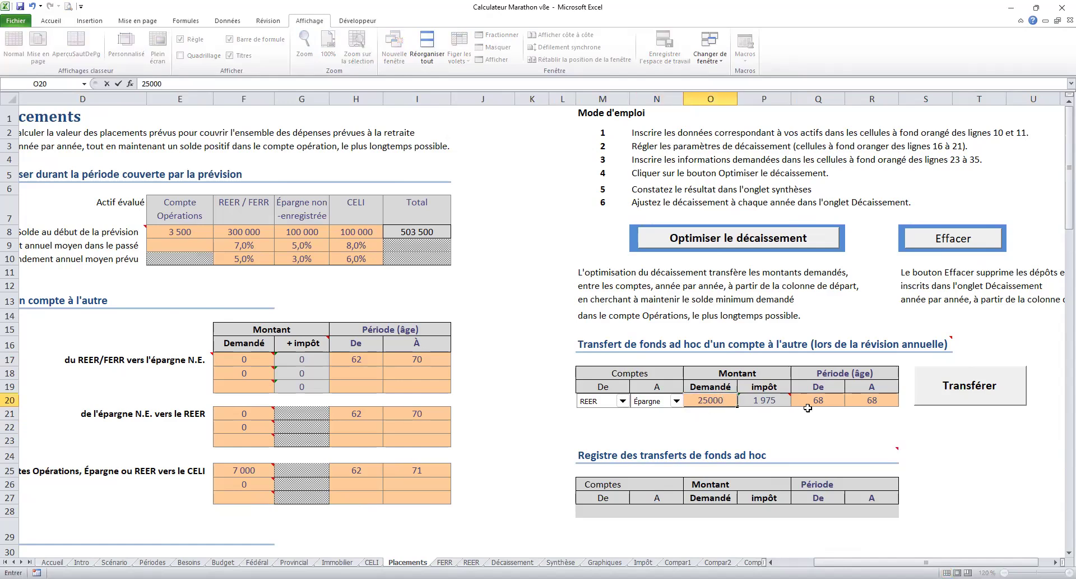
# Step: Set the ad hoc transfer period from age 65 to 65 and run the transfer, accepting E as the starting column
pyautogui.click(808, 398)
pyautogui.write('65')
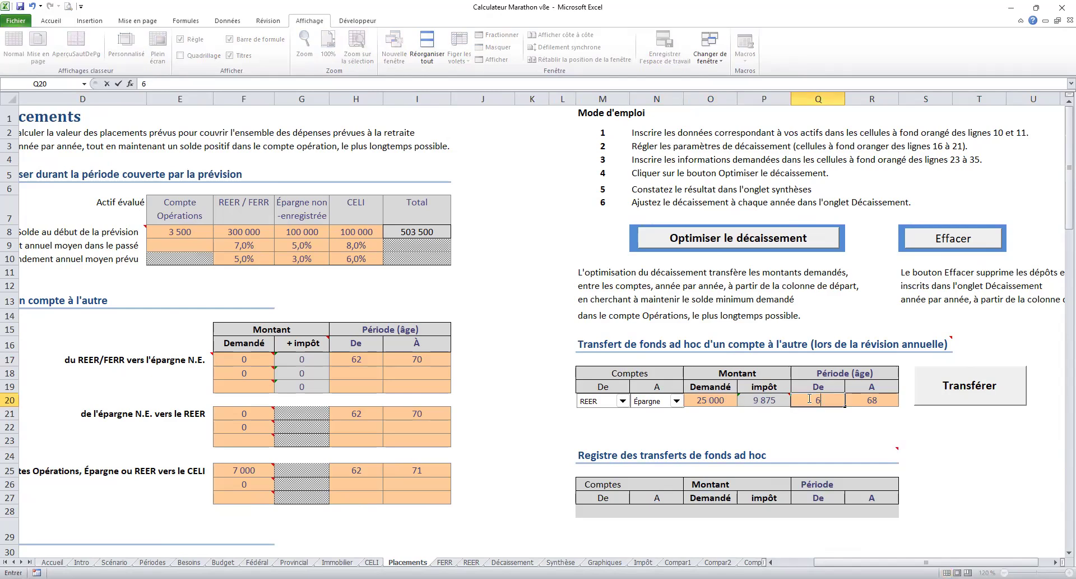
pyautogui.click(872, 401)
pyautogui.write('65')
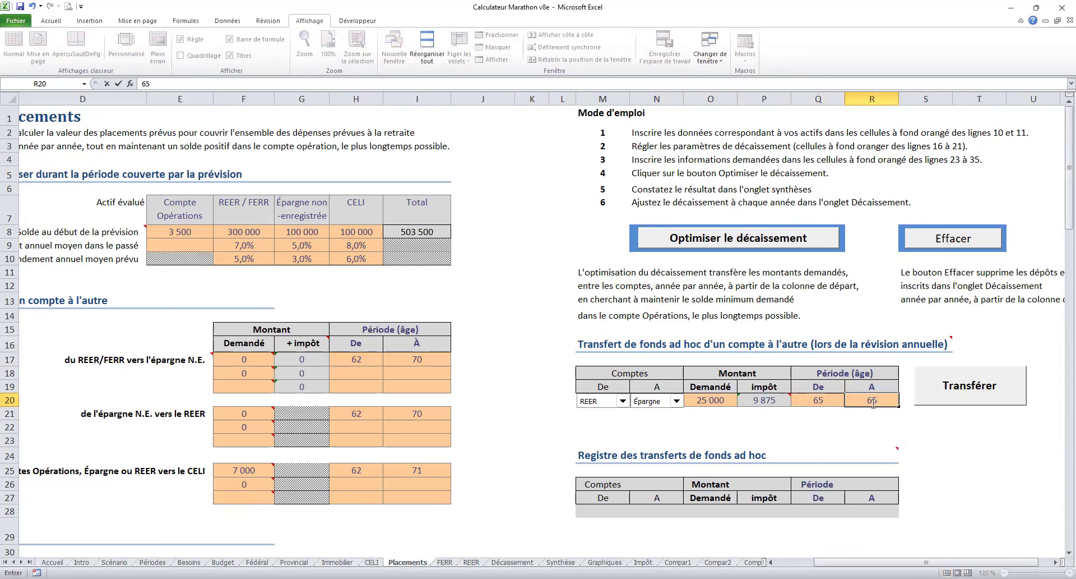
pyautogui.click(873, 437)
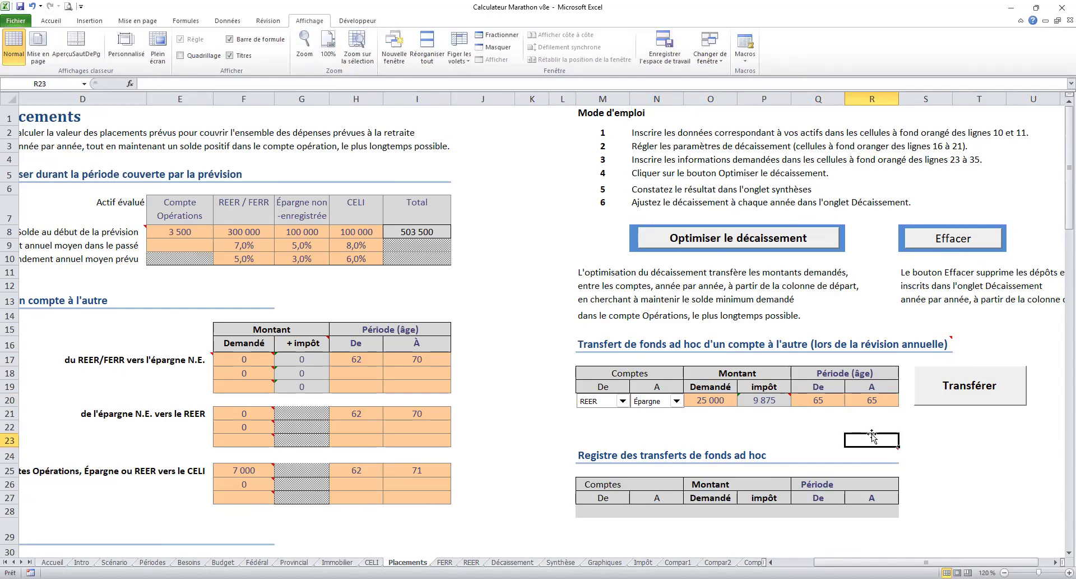
pyautogui.click(960, 394)
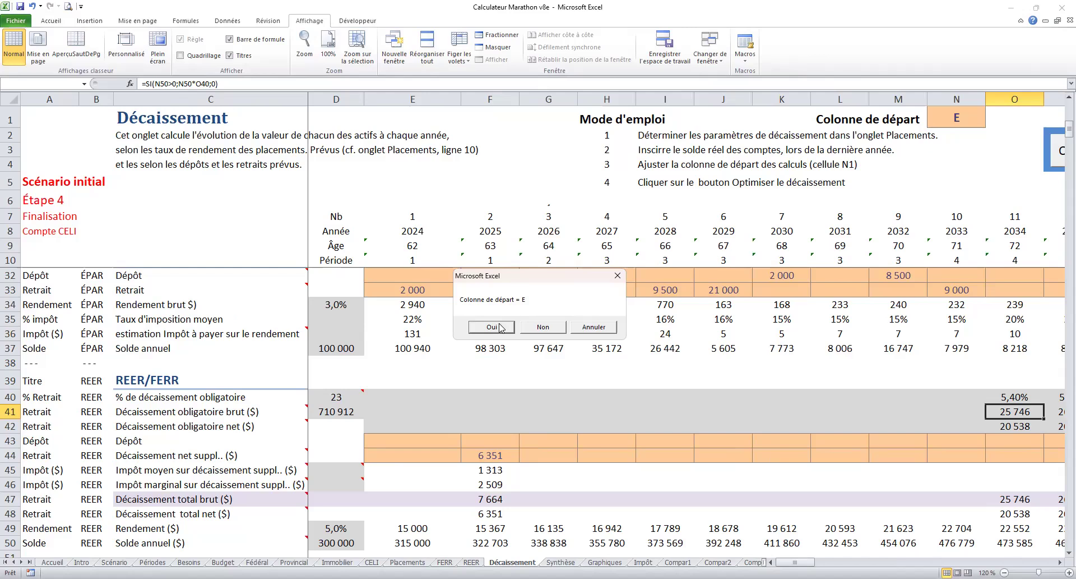
pyautogui.click(492, 327)
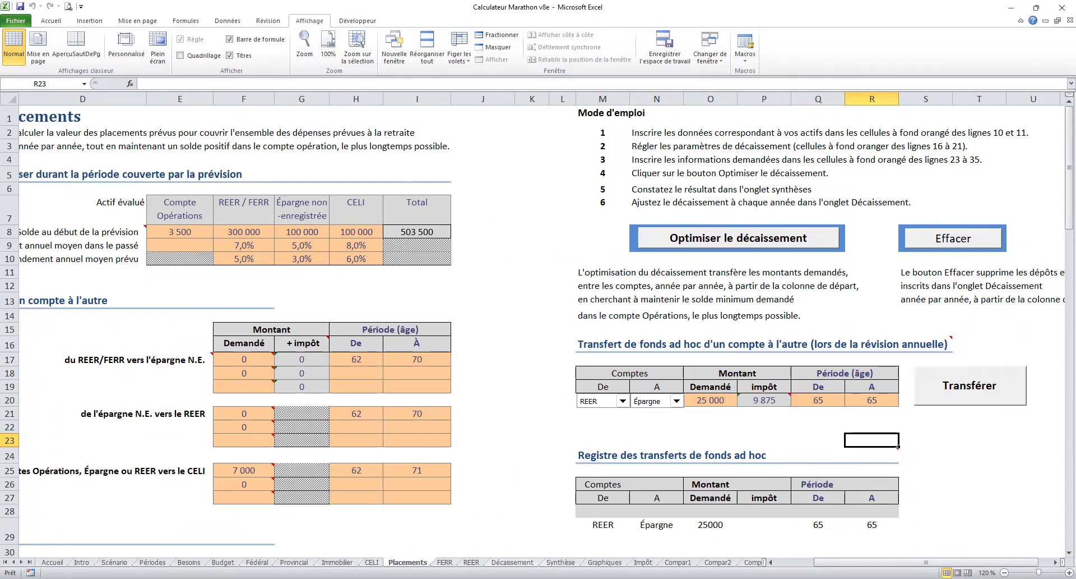
# Step: Inspect the age-65 REER withdrawal and Épargne deposit on the Décaissement sheet, then review the projection on the Synthèse sheet
pyautogui.click(512, 562)
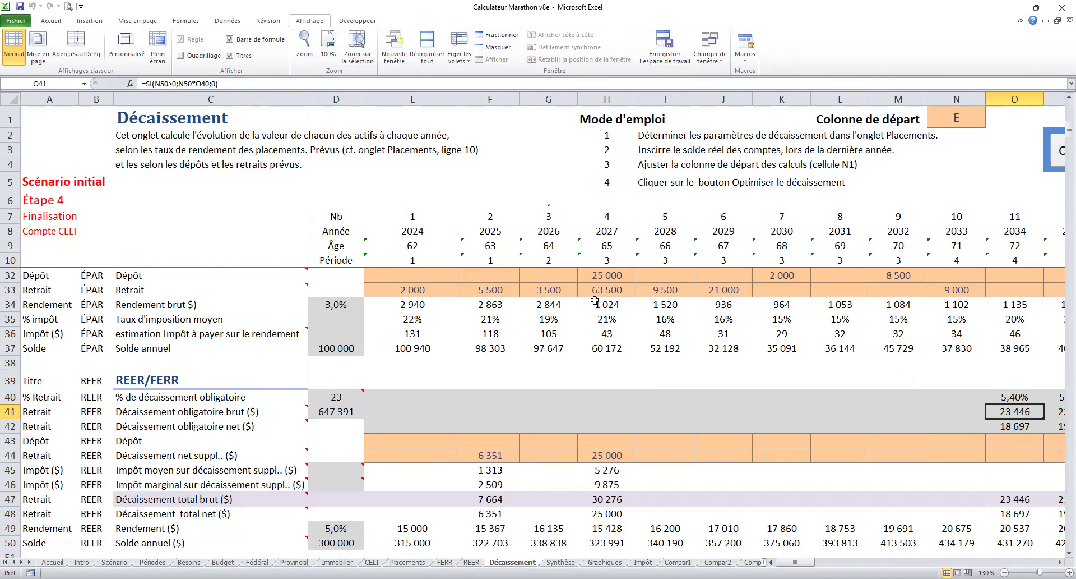
pyautogui.click(614, 455)
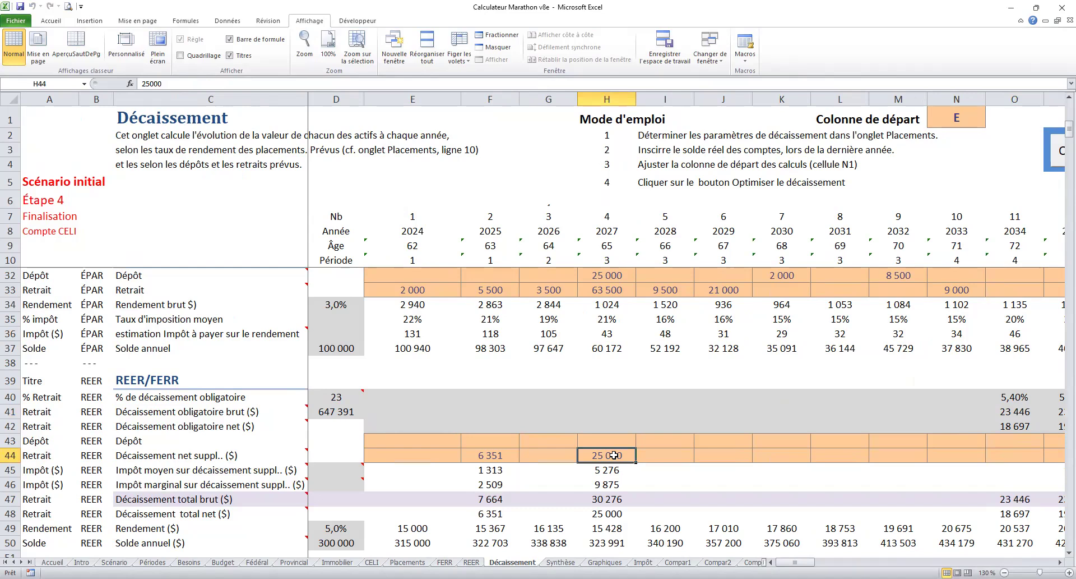
pyautogui.scroll(1, 614, 455)
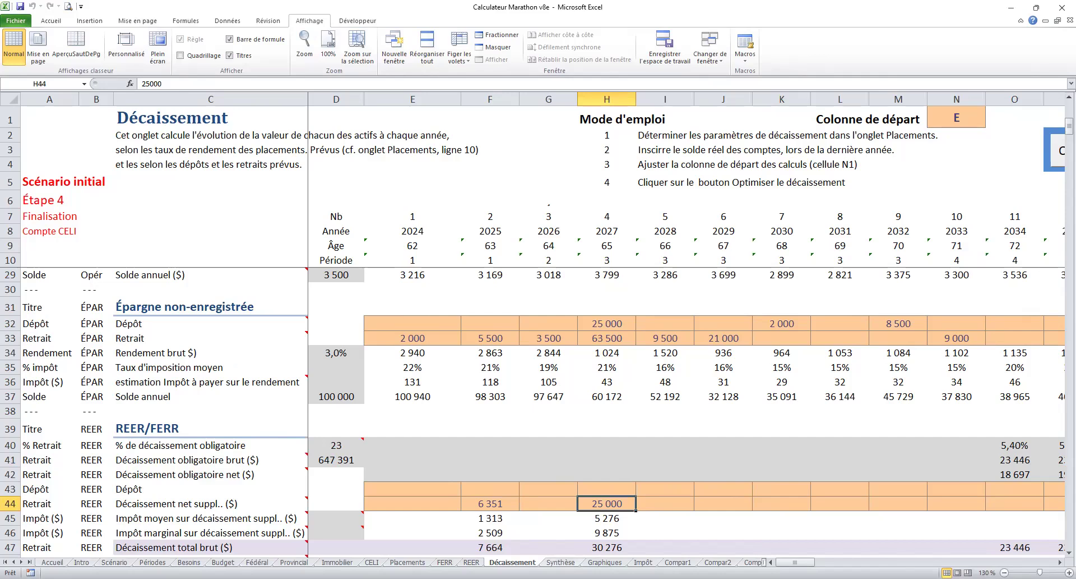
pyautogui.hotkey('ctrl', 'pagedown')
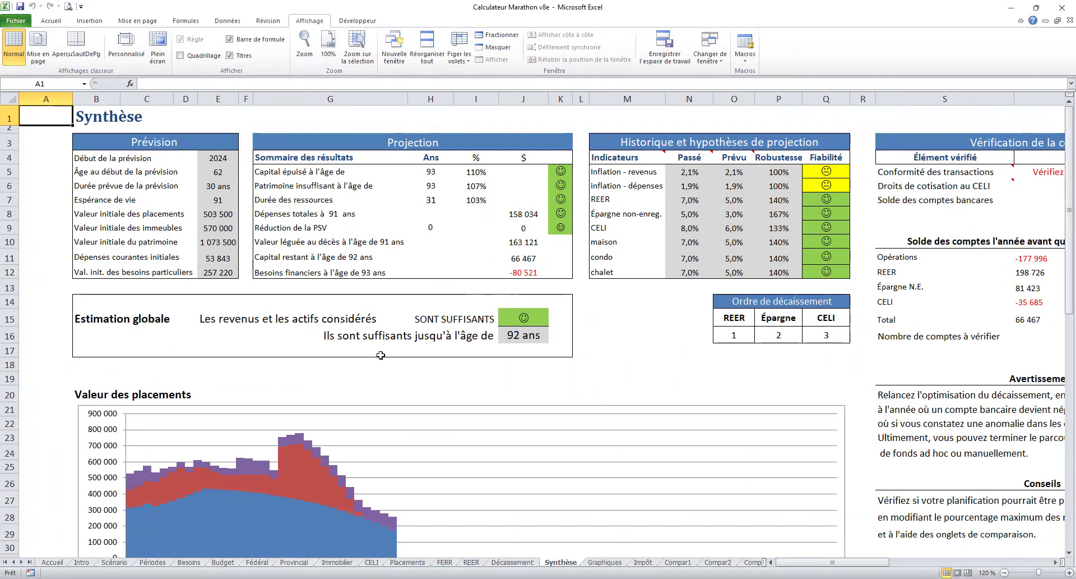
# Step: Return to the ad hoc transfer section and its transfer register on the Placements sheet
pyautogui.hotkey('ctrl', 'pageup')
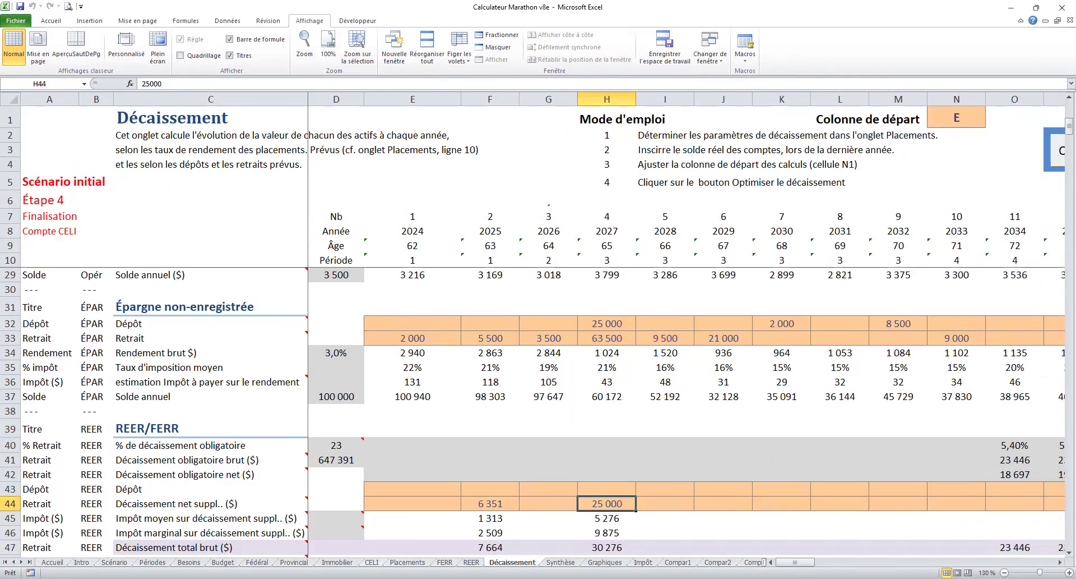
pyautogui.hotkey('ctrl', 'pageup')
pyautogui.hotkey('ctrl', 'pageup')
pyautogui.hotkey('ctrl', 'pageup')
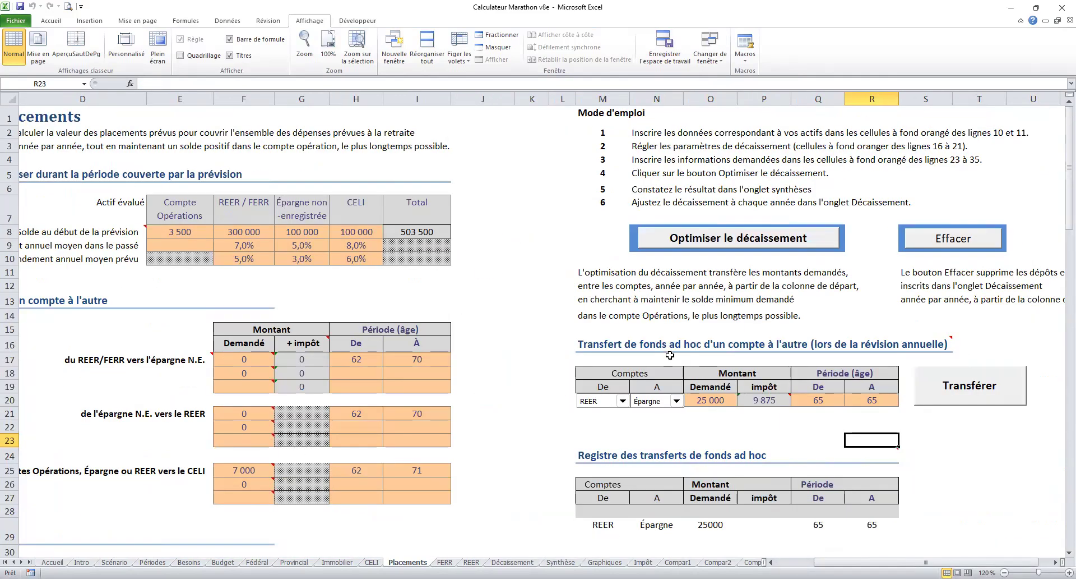